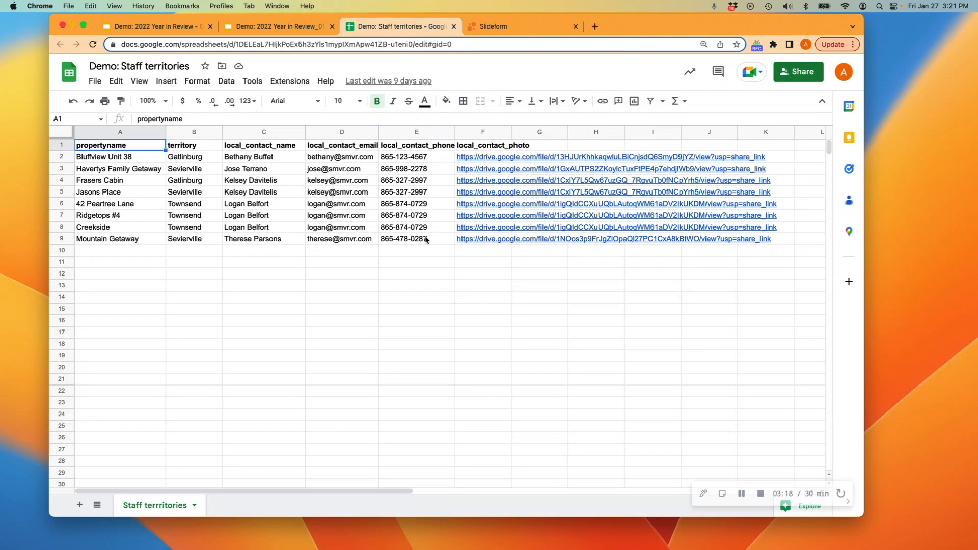
Preview the photos linked in the local_contact_photo column and inspect the matching photo placeholder on the template's "Onward to 2023!" slide.
{"action": "left_click", "coordinate": [496, 160]}
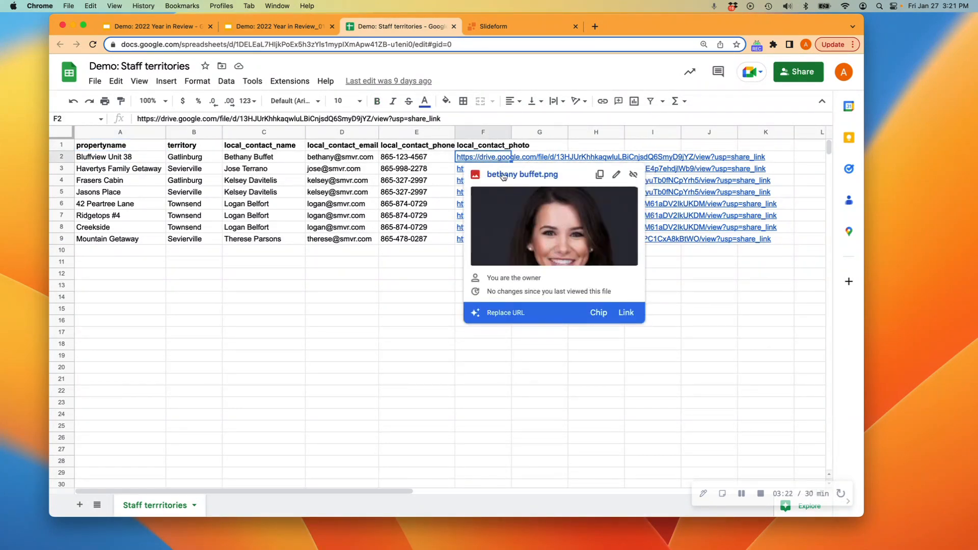
{"action": "left_click", "coordinate": [458, 182]}
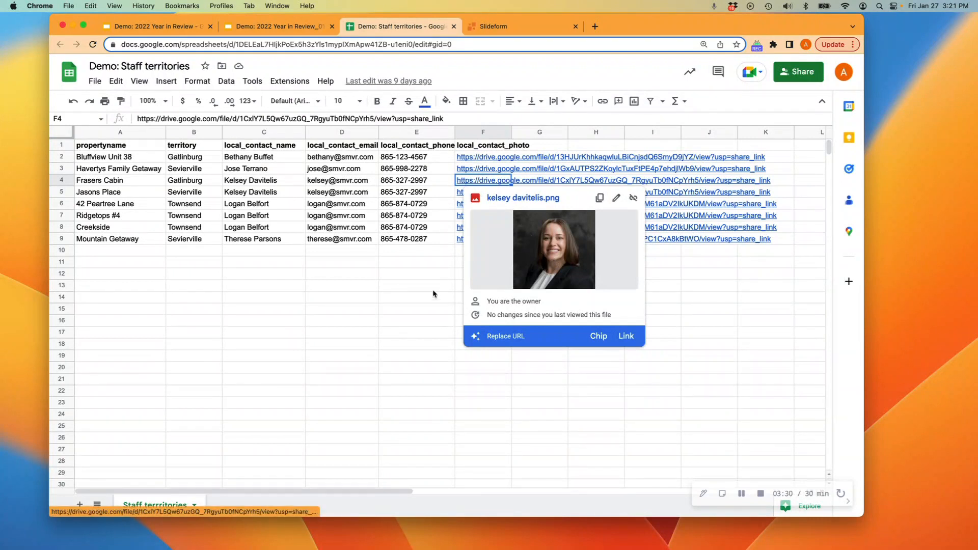
{"action": "left_click", "coordinate": [434, 276]}
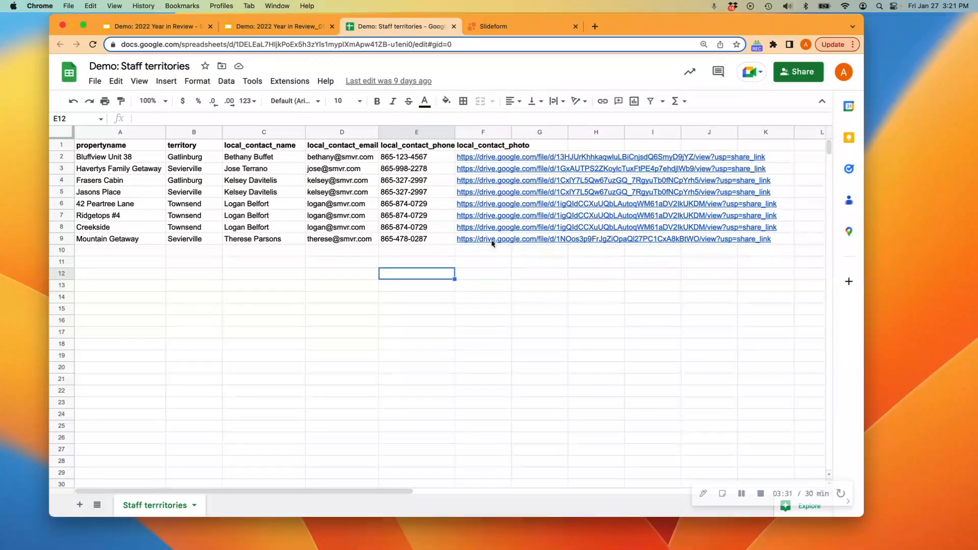
{"action": "mouse_move", "coordinate": [492, 240]}
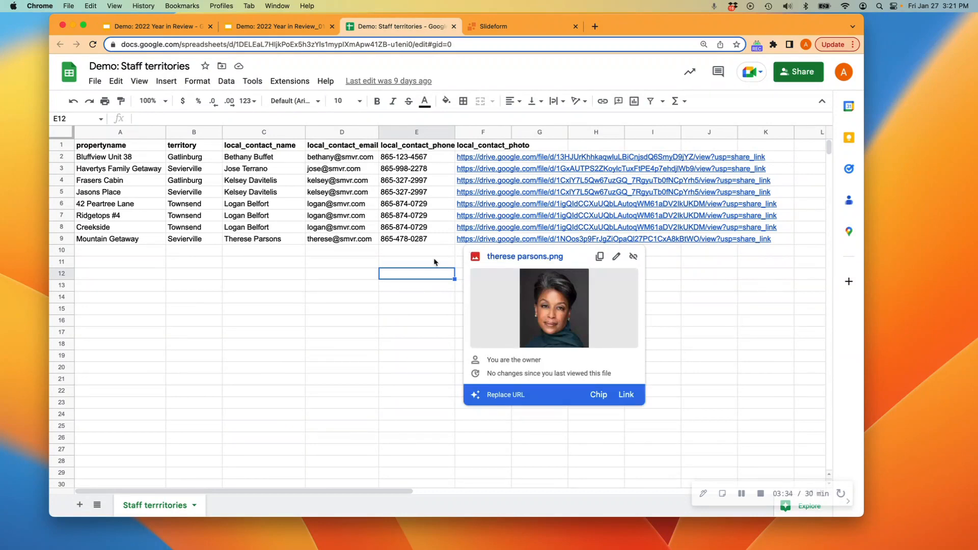
{"action": "left_click", "coordinate": [172, 29]}
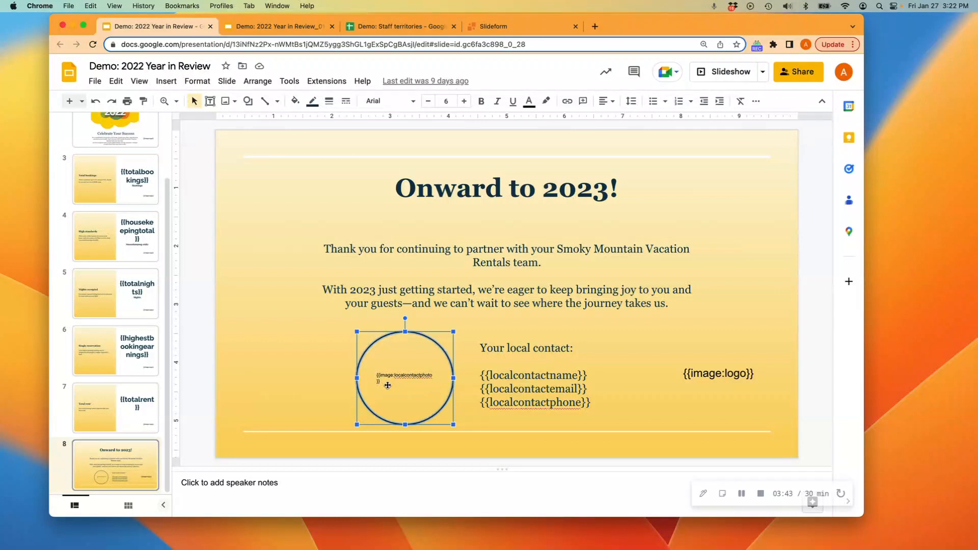
{"action": "left_click", "coordinate": [488, 328]}
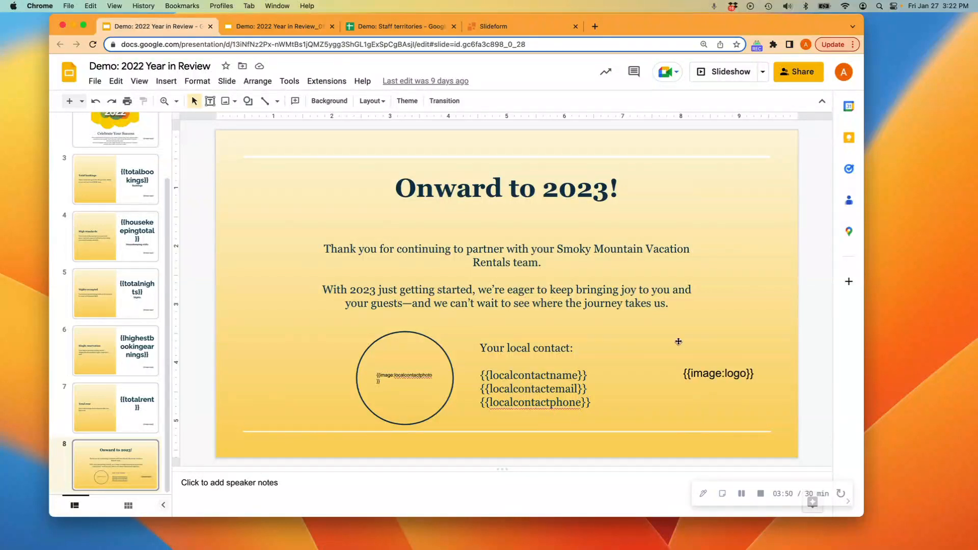
Switch to Slideform, open the Demo: Vacation Rentals Year-in-Review form for editing and go to its image:logo pragma.
{"action": "left_click", "coordinate": [512, 26]}
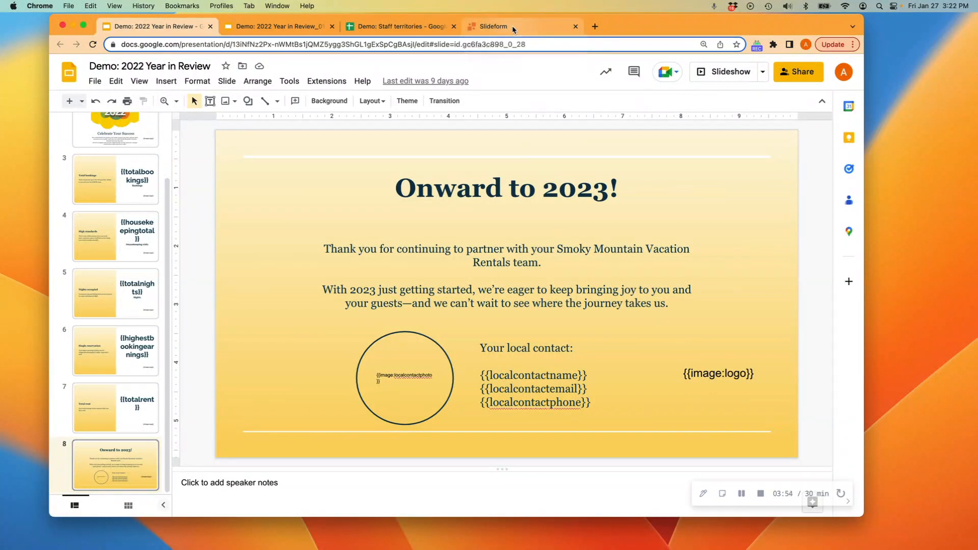
{"action": "scroll", "coordinate": [578, 361], "scroll_direction": "down", "scroll_amount": 1}
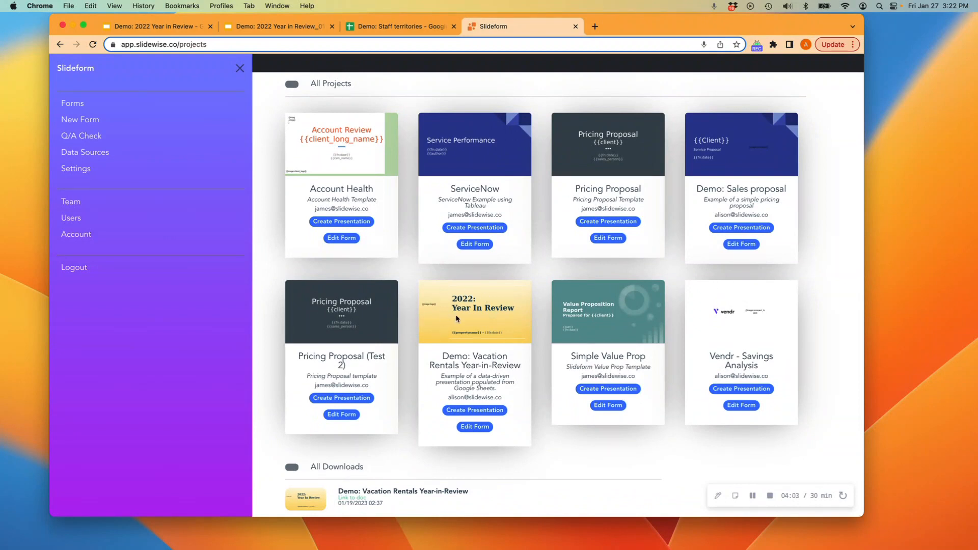
{"action": "left_click", "coordinate": [470, 430]}
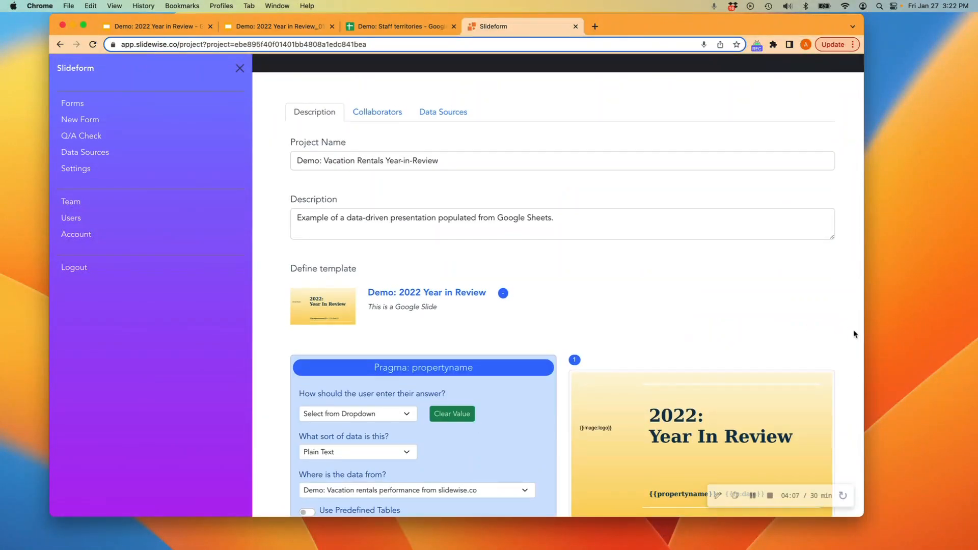
{"action": "scroll", "coordinate": [851, 328], "scroll_direction": "down", "scroll_amount": 1}
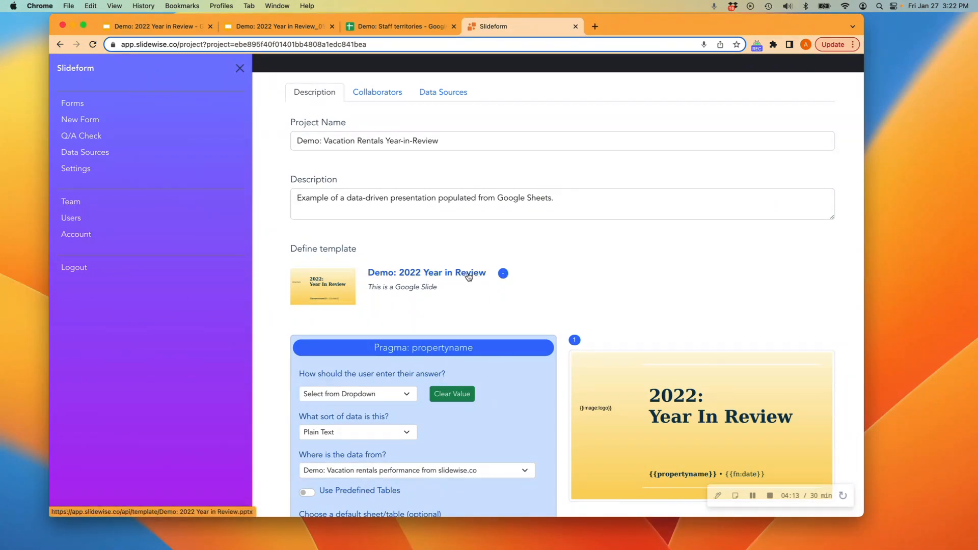
{"action": "scroll", "coordinate": [713, 321], "scroll_direction": "down", "scroll_amount": 3}
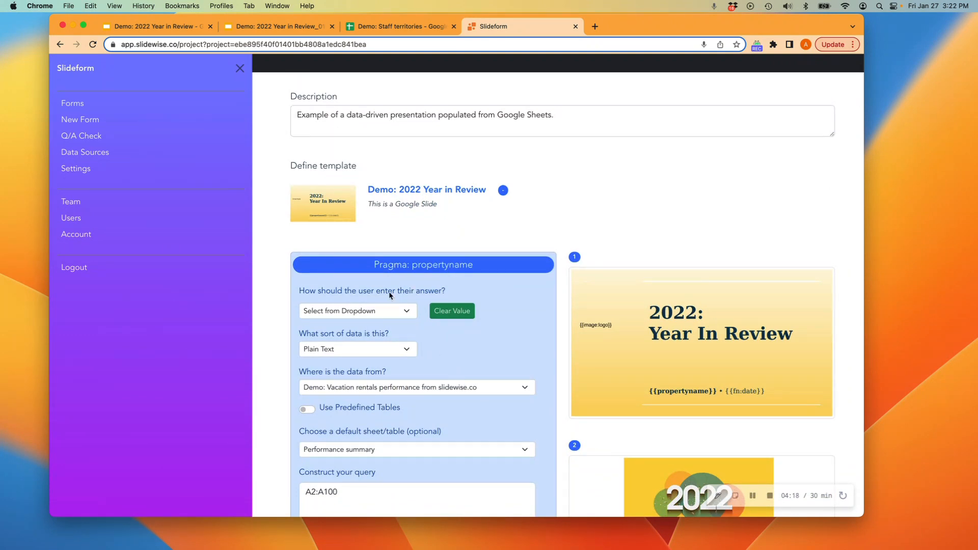
{"action": "scroll", "coordinate": [544, 358], "scroll_direction": "down", "scroll_amount": 1}
{"action": "scroll", "coordinate": [544, 358], "scroll_direction": "down", "scroll_amount": 2}
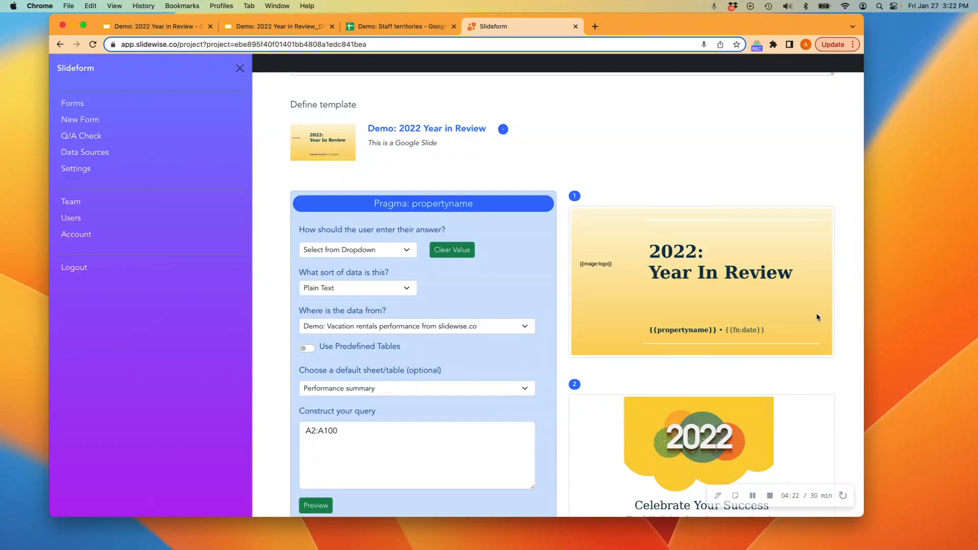
{"action": "scroll", "coordinate": [850, 359], "scroll_direction": "down", "scroll_amount": 20}
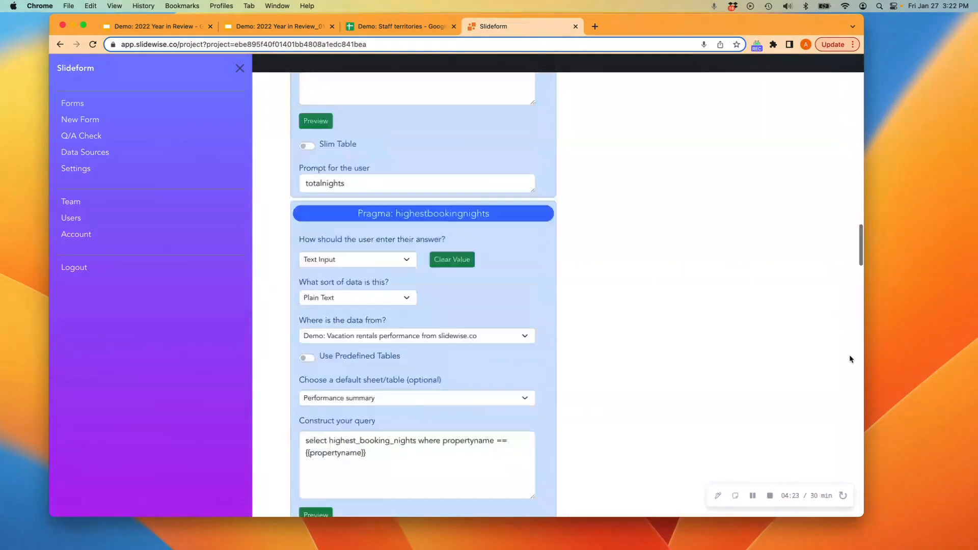
{"action": "scroll", "coordinate": [850, 355], "scroll_direction": "down", "scroll_amount": 15}
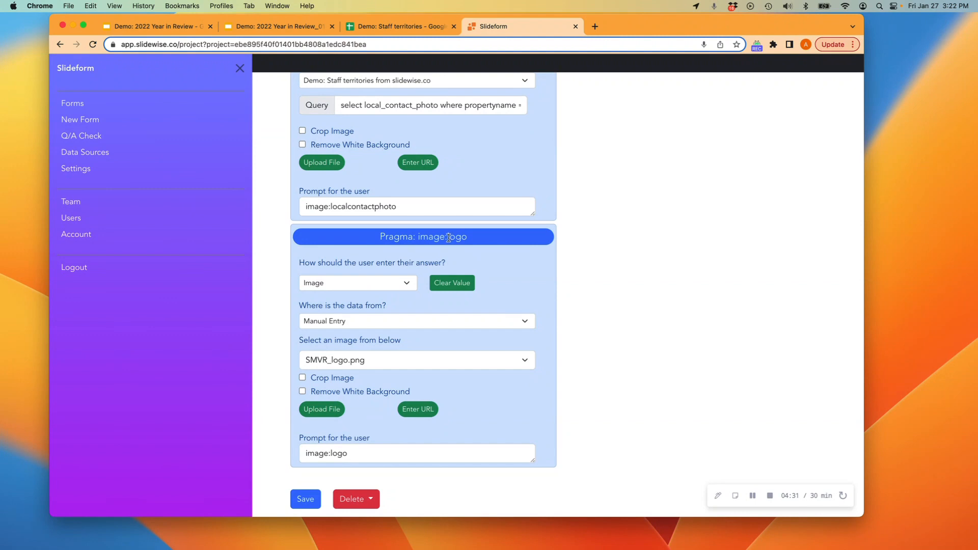
Choose Image as the way the user enters the answer for the image:logo pragma.
{"action": "left_click_drag", "start_coordinate": [448, 237], "coordinate": [467, 242]}
{"action": "left_click", "coordinate": [420, 248]}
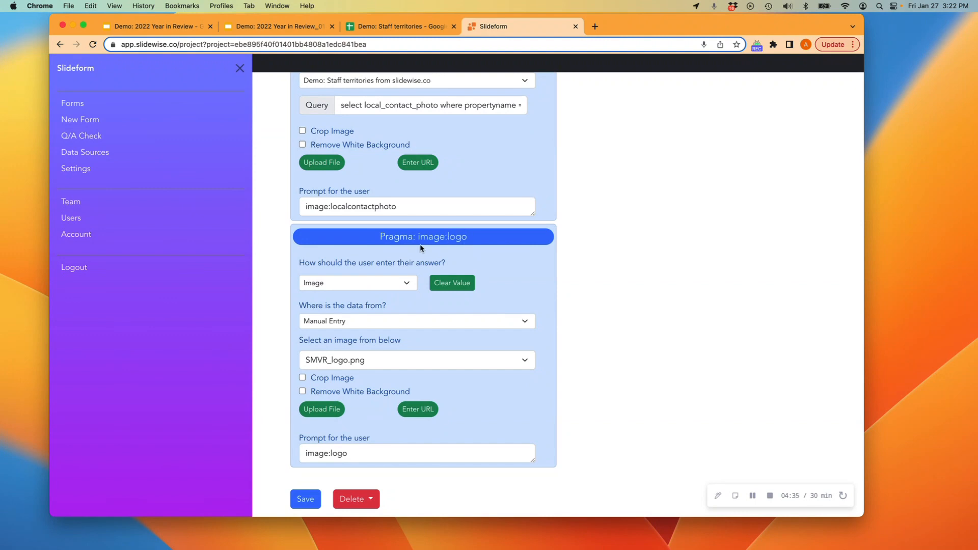
{"action": "left_click", "coordinate": [317, 283]}
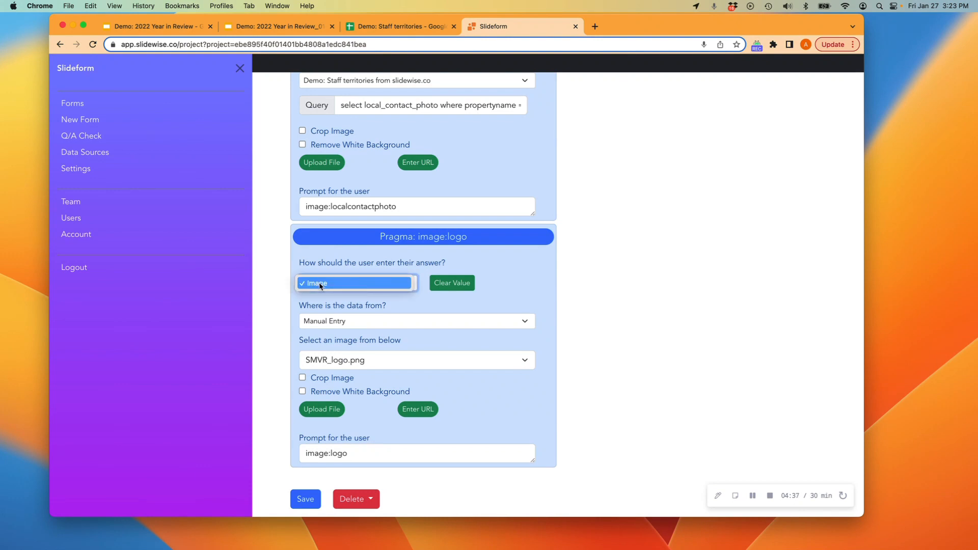
{"action": "left_click", "coordinate": [320, 284]}
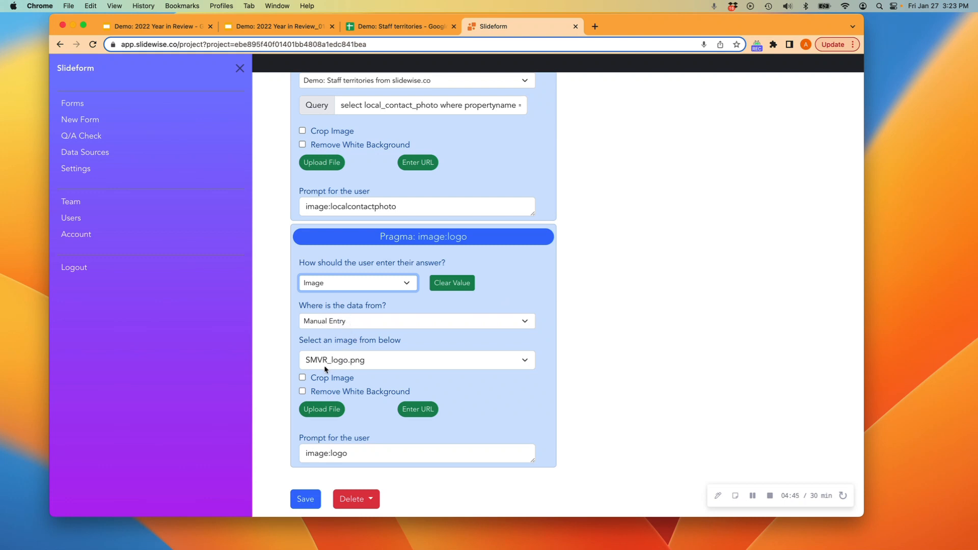
Show the file upload option for the image:logo pragma and save the form.
{"action": "left_click", "coordinate": [325, 410]}
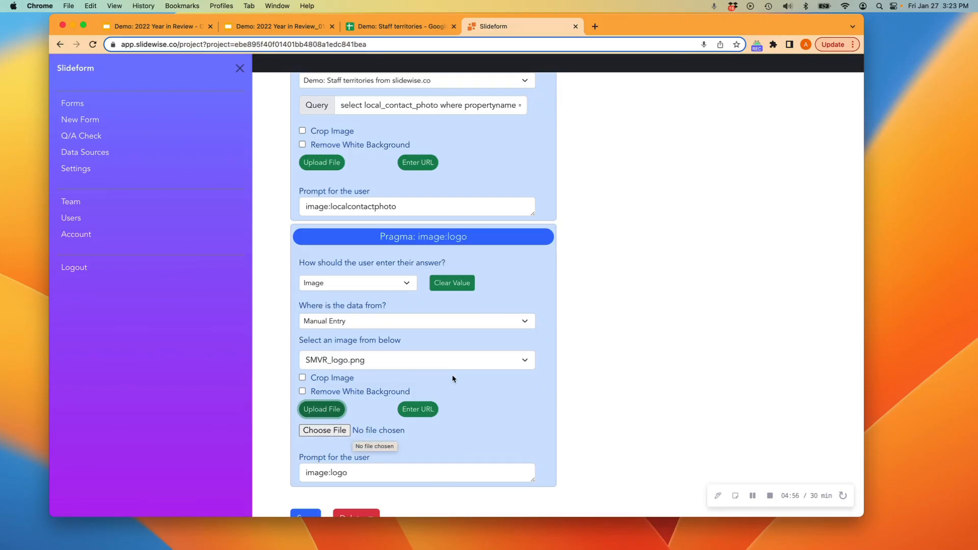
{"action": "scroll", "coordinate": [553, 401], "scroll_direction": "down", "scroll_amount": 1}
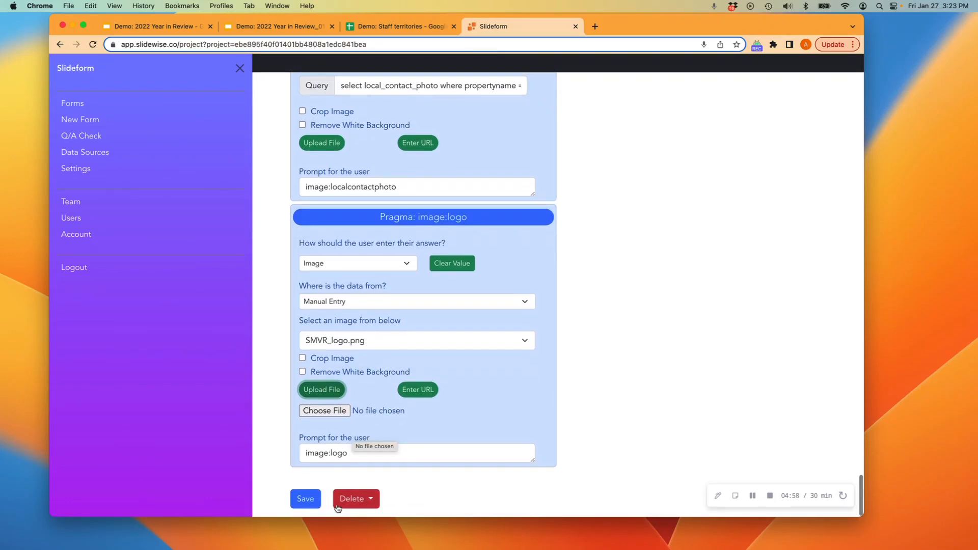
{"action": "left_click", "coordinate": [304, 497]}
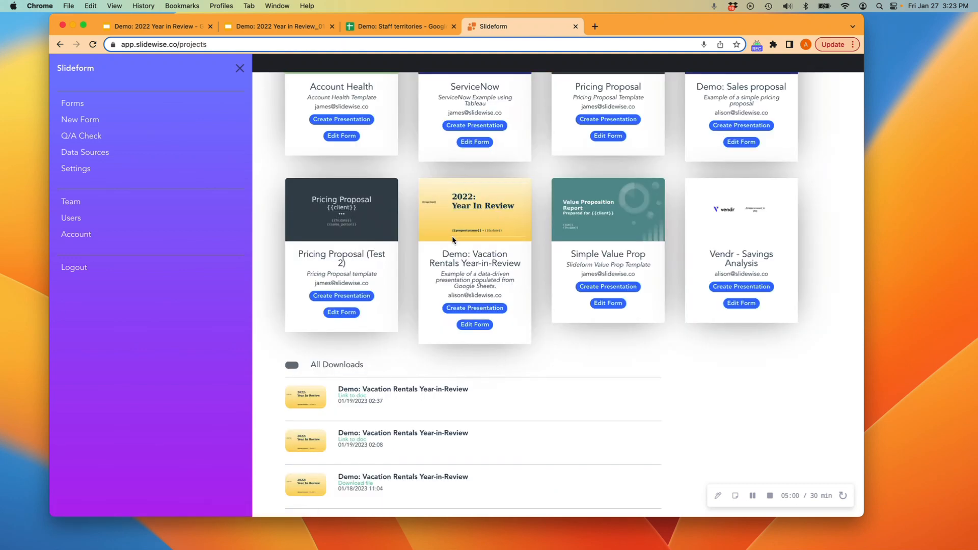
In the reopened Vacation Rentals Year-in-Review form, select SMVR_logo.png as the image:logo image and save the form.
{"action": "left_click", "coordinate": [475, 326]}
{"action": "scroll", "coordinate": [846, 332], "scroll_direction": "down", "scroll_amount": 15}
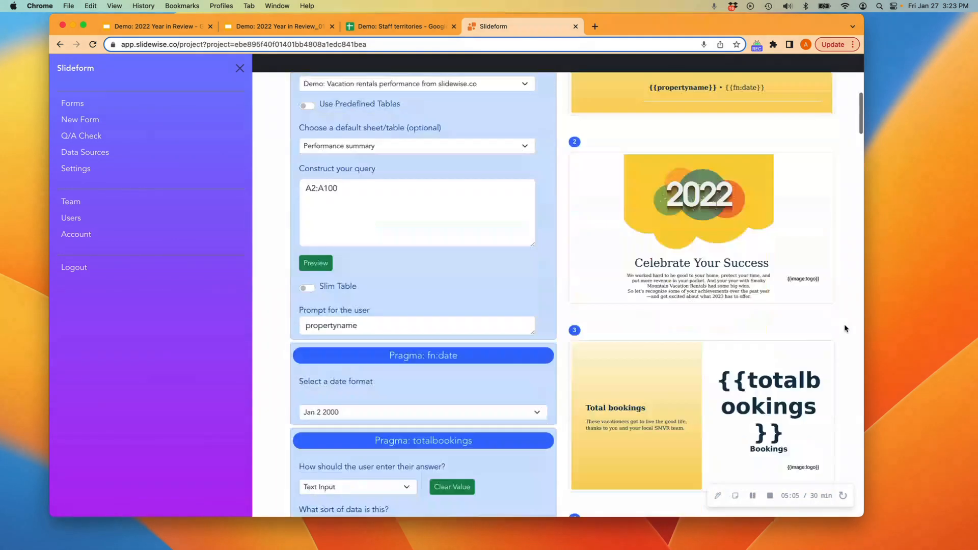
{"action": "scroll", "coordinate": [851, 339], "scroll_direction": "down", "scroll_amount": 5}
{"action": "scroll", "coordinate": [855, 345], "scroll_direction": "down", "scroll_amount": 15}
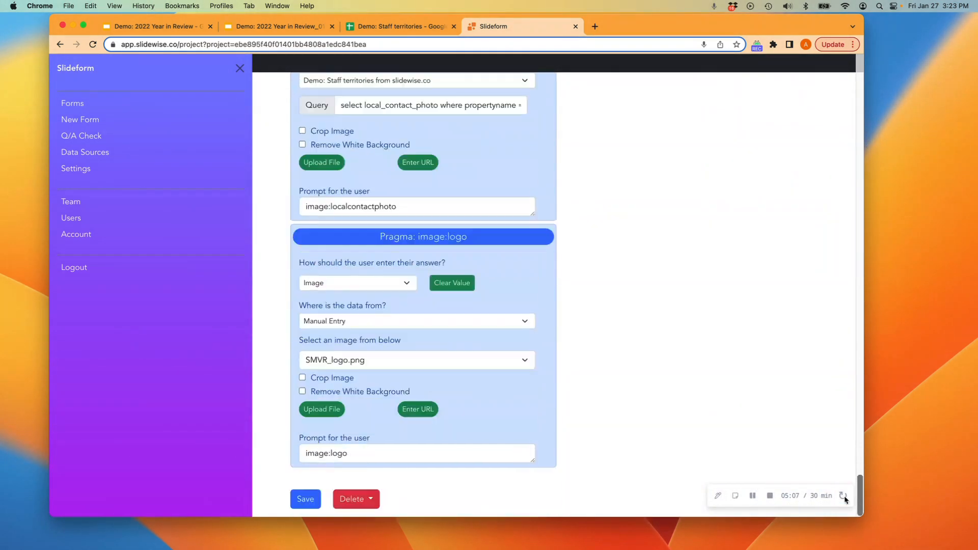
{"action": "left_click", "coordinate": [343, 362]}
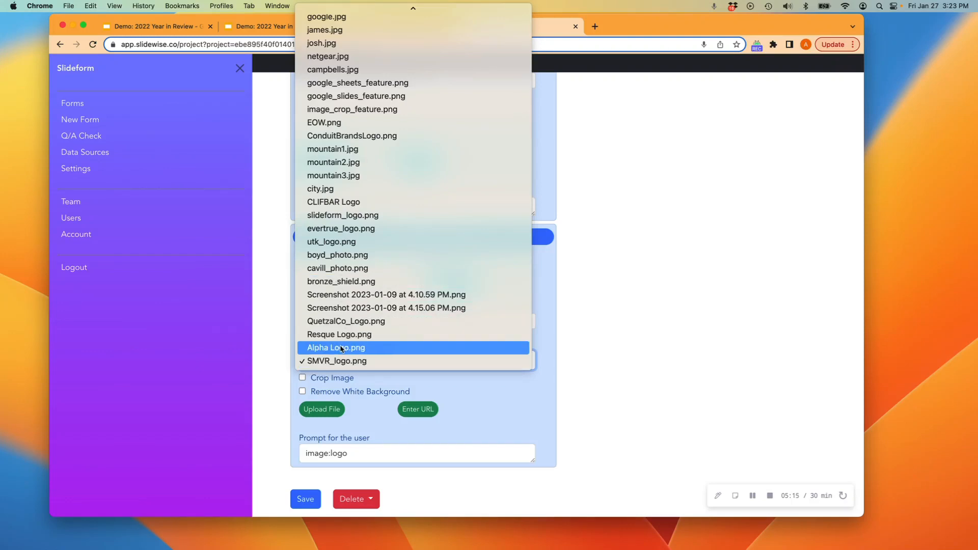
{"action": "left_click", "coordinate": [326, 361]}
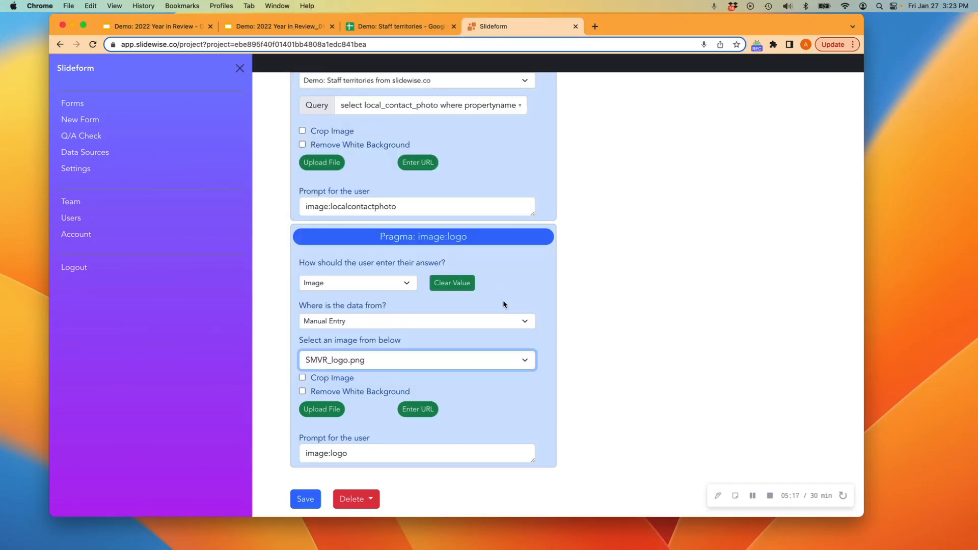
{"action": "left_click", "coordinate": [305, 499]}
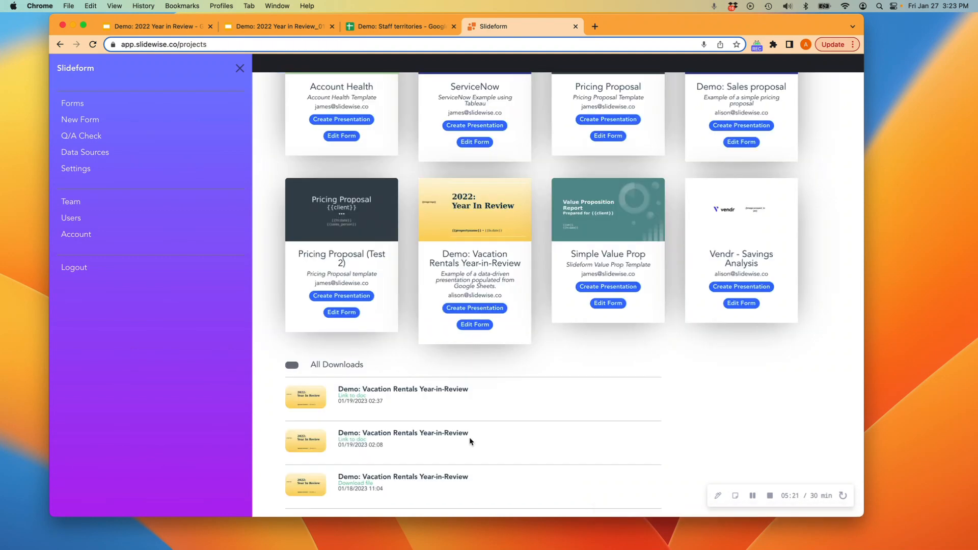
Reopen the Vacation Rentals Year-in-Review form and choose Image as the answer type for the image:localcontactphoto pragma.
{"action": "left_click", "coordinate": [468, 323]}
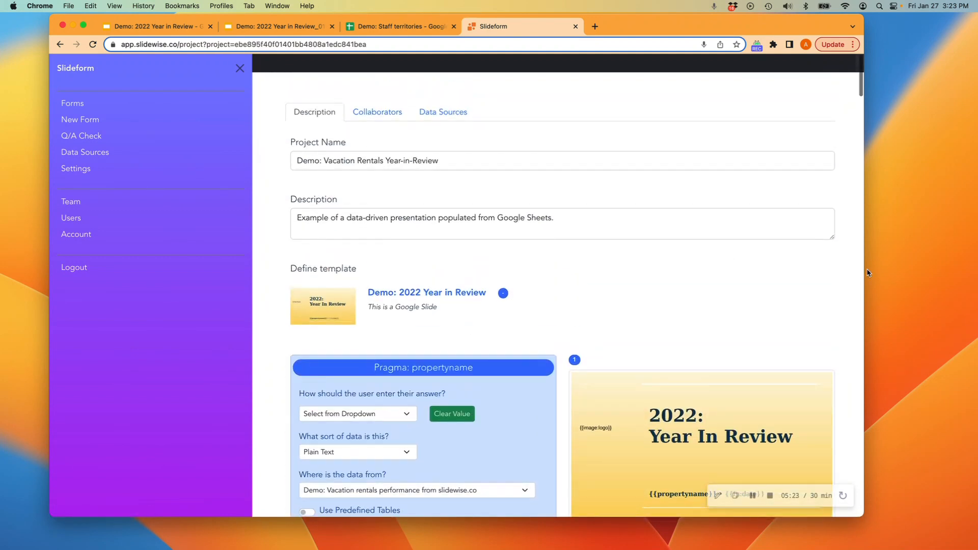
{"action": "scroll", "coordinate": [841, 285], "scroll_direction": "down", "scroll_amount": 3}
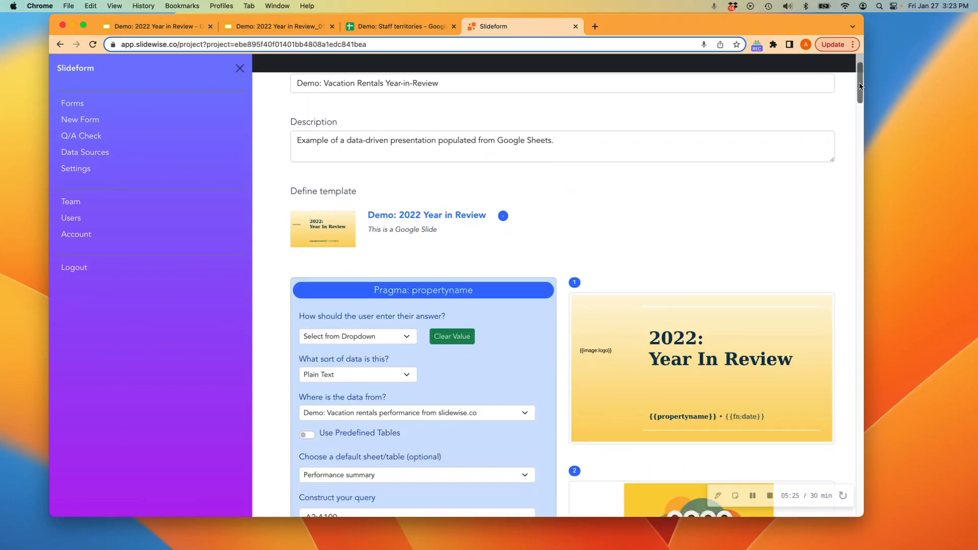
{"action": "left_click_drag", "start_coordinate": [860, 88], "coordinate": [860, 489]}
{"action": "scroll", "coordinate": [642, 413], "scroll_direction": "up", "scroll_amount": 5}
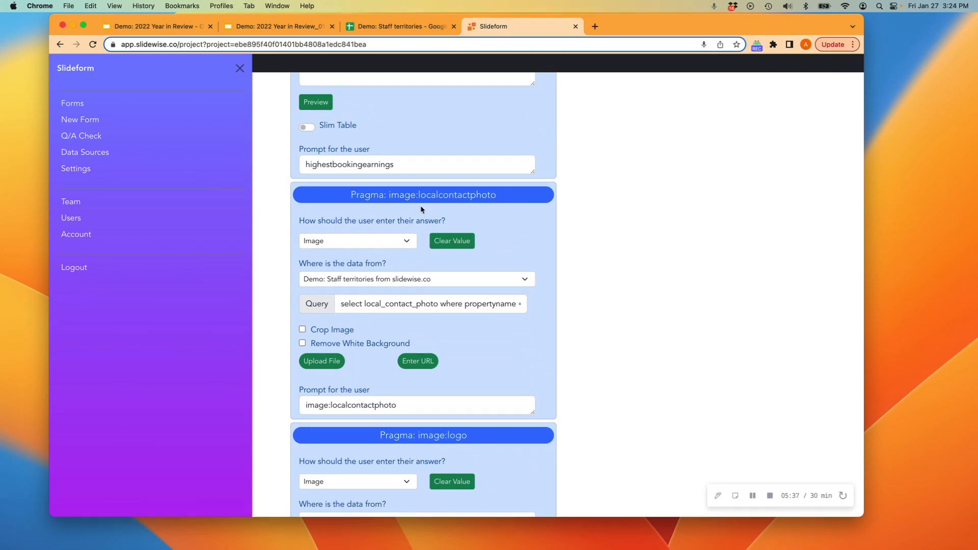
{"action": "left_click", "coordinate": [326, 242]}
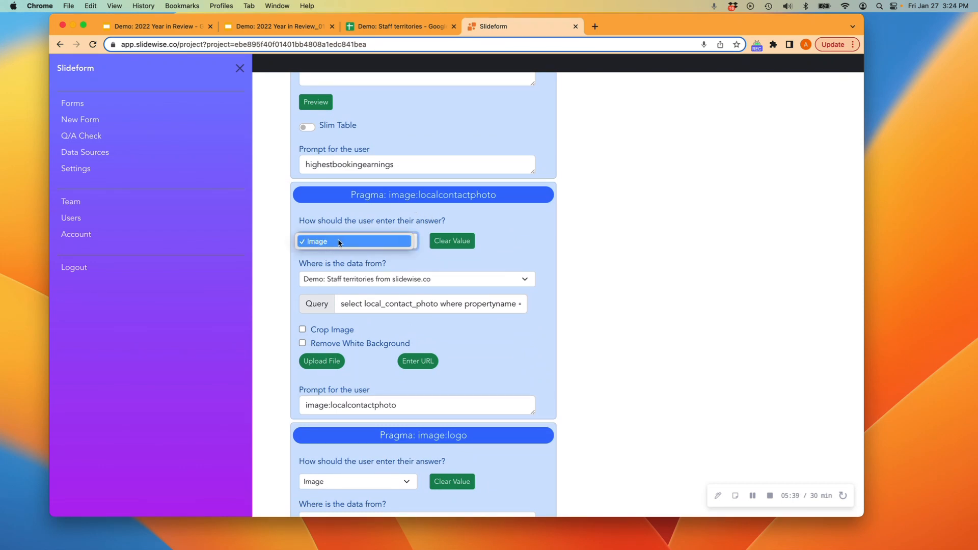
{"action": "left_click", "coordinate": [336, 243]}
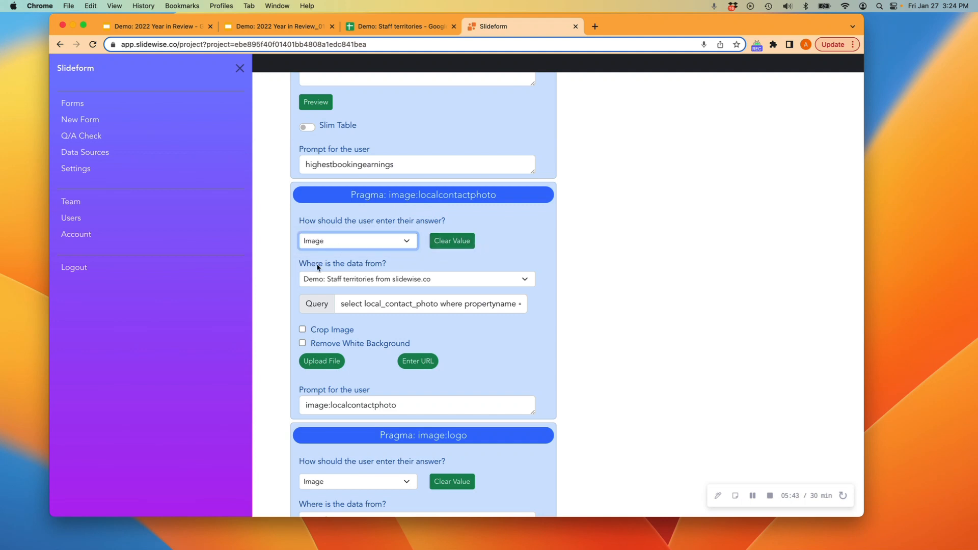
Review the data source and full query of the image:localcontactphoto pragma, comparing them with the Demo: Staff territories sheet.
{"action": "scroll", "coordinate": [334, 267], "scroll_direction": "down", "scroll_amount": 1}
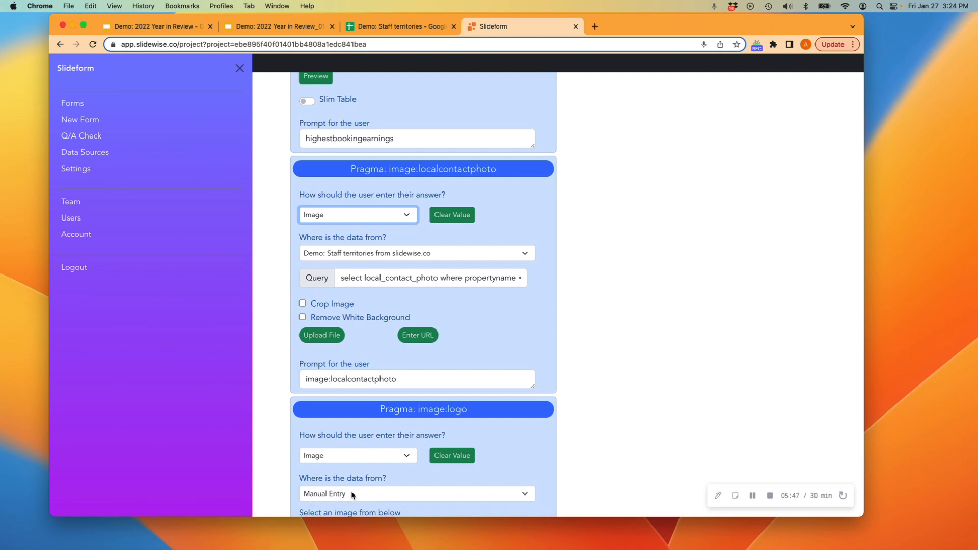
{"action": "scroll", "coordinate": [352, 495], "scroll_direction": "up", "scroll_amount": 1}
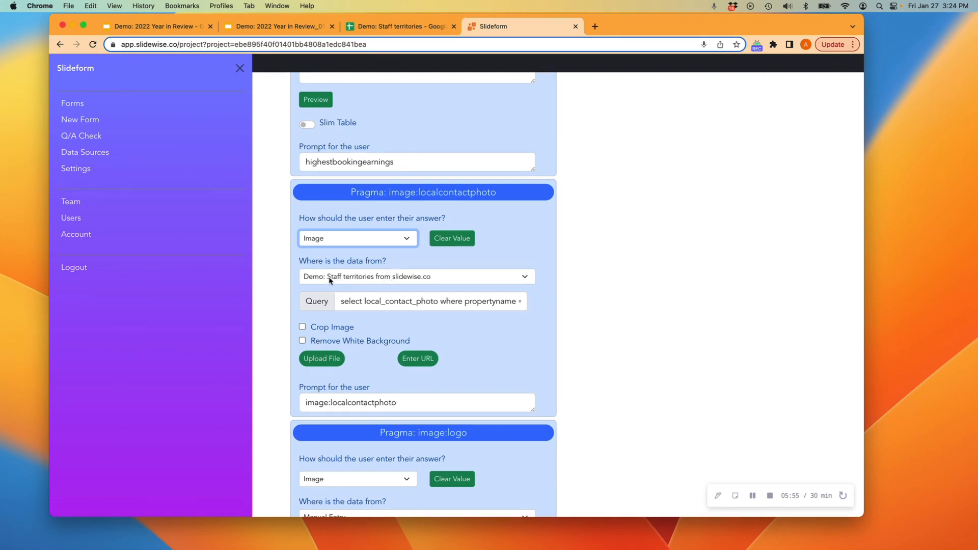
{"action": "left_click", "coordinate": [396, 28]}
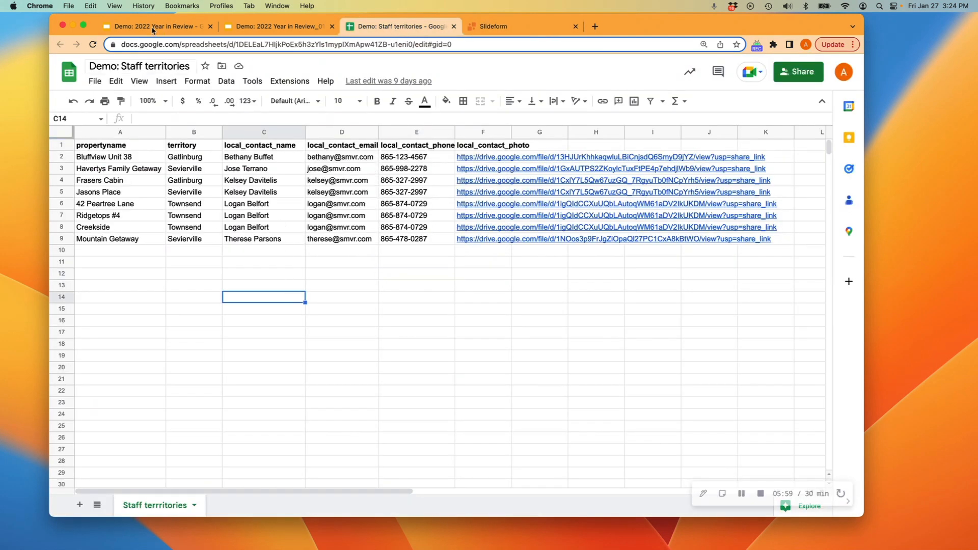
{"action": "left_click", "coordinate": [500, 24]}
{"action": "scroll", "coordinate": [540, 345], "scroll_direction": "down", "scroll_amount": 1}
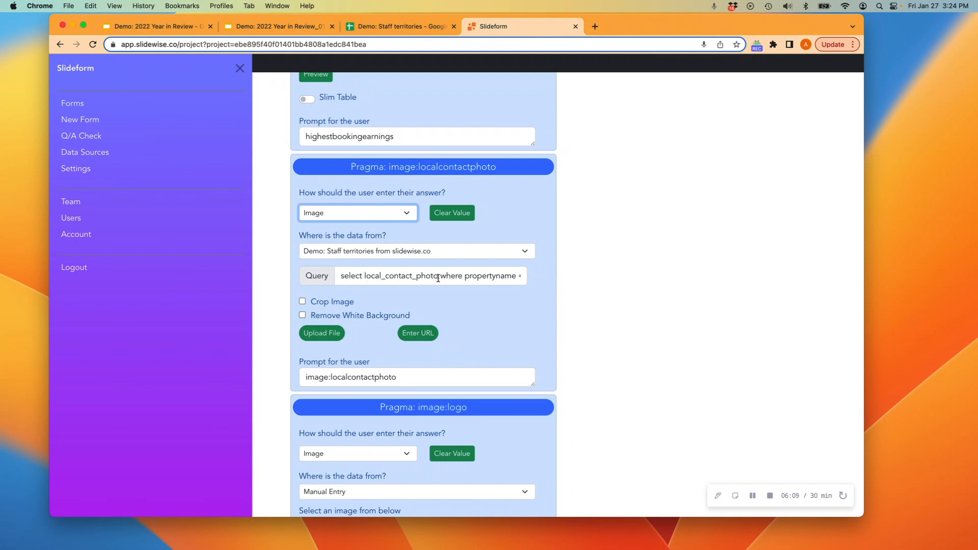
{"action": "scroll", "coordinate": [431, 275], "scroll_direction": "right", "scroll_amount": 5}
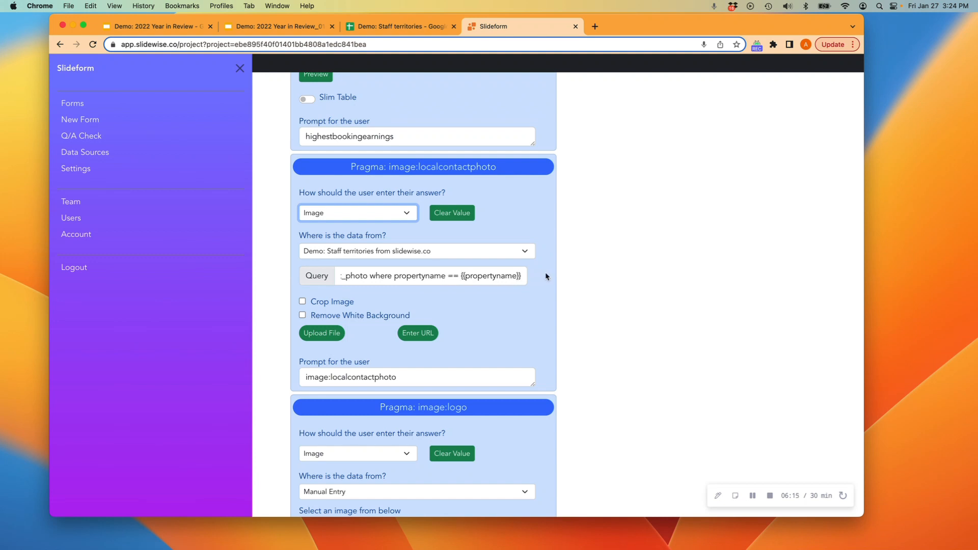
Check the pragmas of the Vacation Rentals Year-in-Review form and save the form.
{"action": "scroll", "coordinate": [629, 321], "scroll_direction": "up", "scroll_amount": 1}
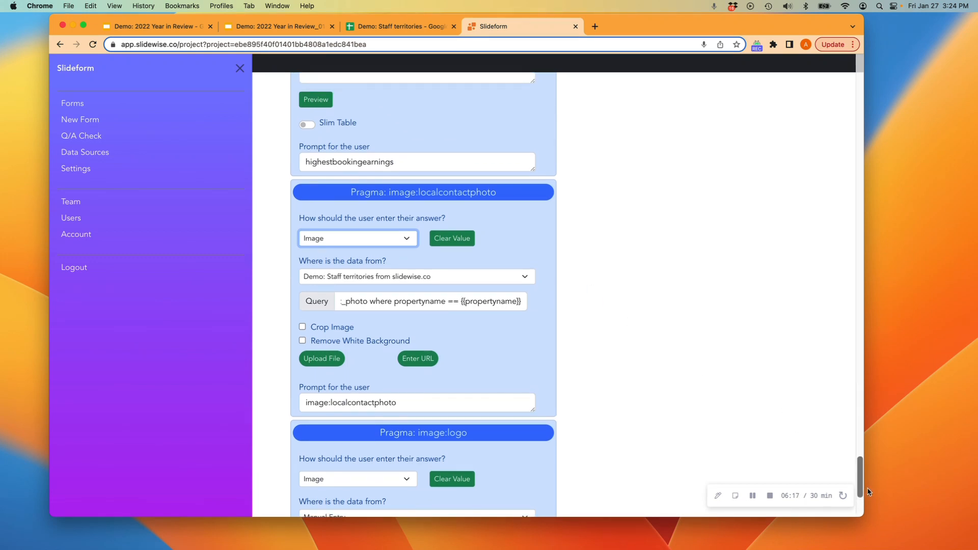
{"action": "left_click_drag", "start_coordinate": [862, 489], "coordinate": [861, 77]}
{"action": "scroll", "coordinate": [686, 271], "scroll_direction": "down", "scroll_amount": 5}
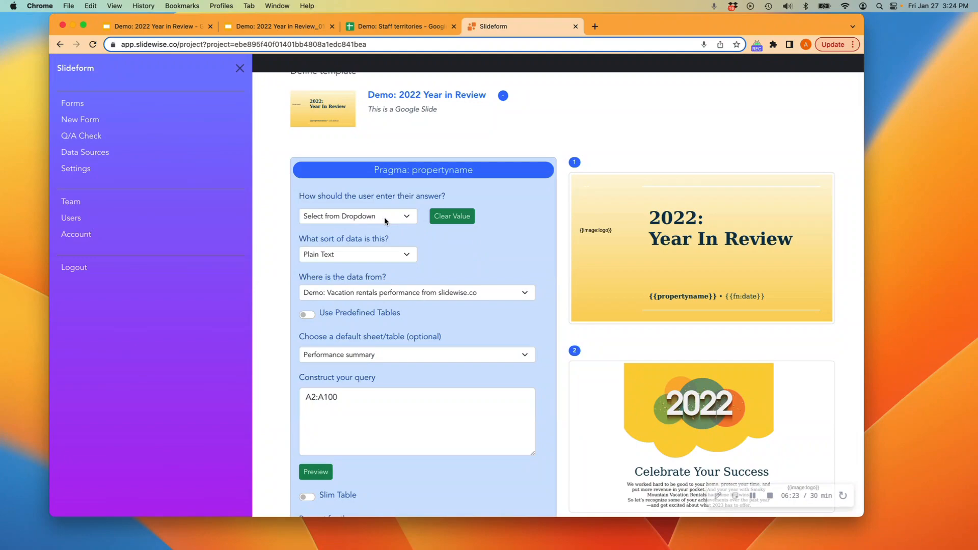
{"action": "scroll", "coordinate": [855, 337], "scroll_direction": "down", "scroll_amount": 15}
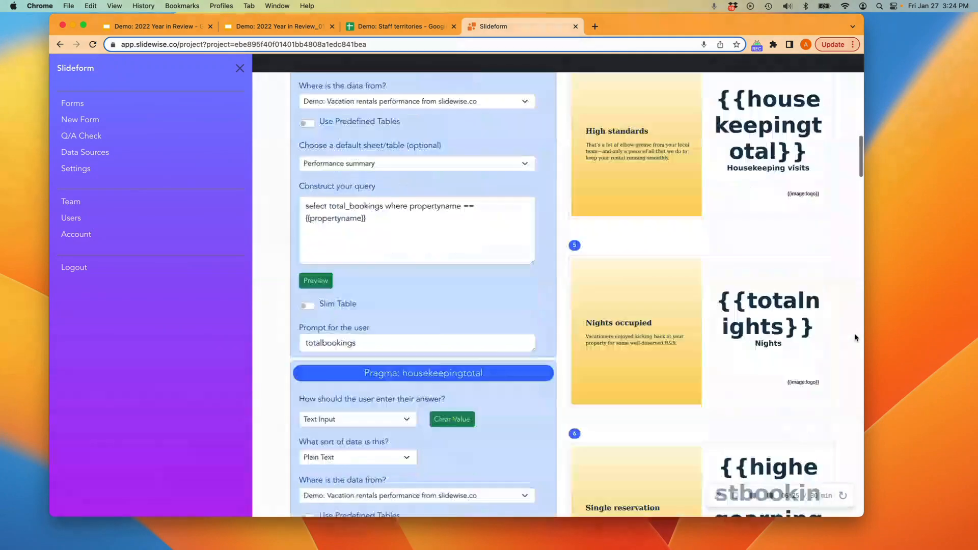
{"action": "scroll", "coordinate": [855, 337], "scroll_direction": "down", "scroll_amount": 15}
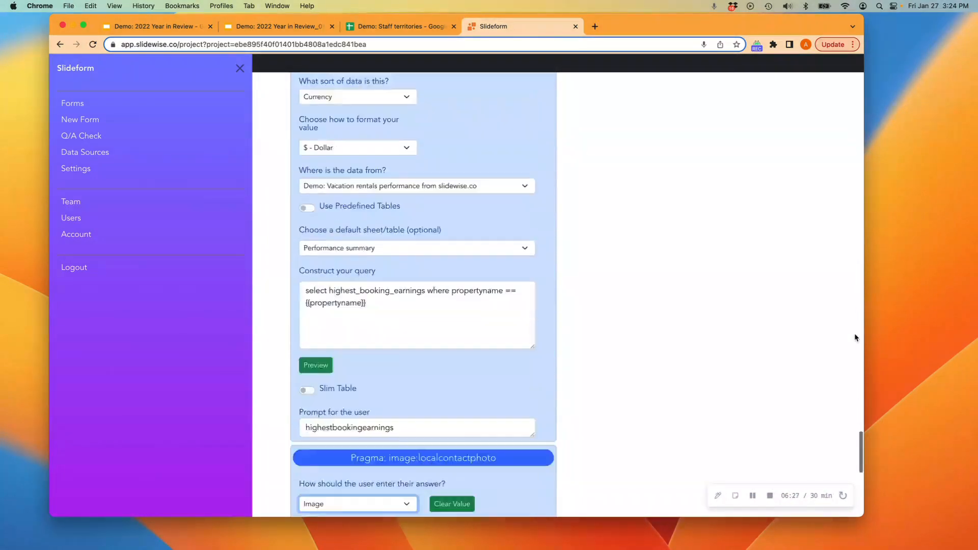
{"action": "left_click", "coordinate": [301, 498]}
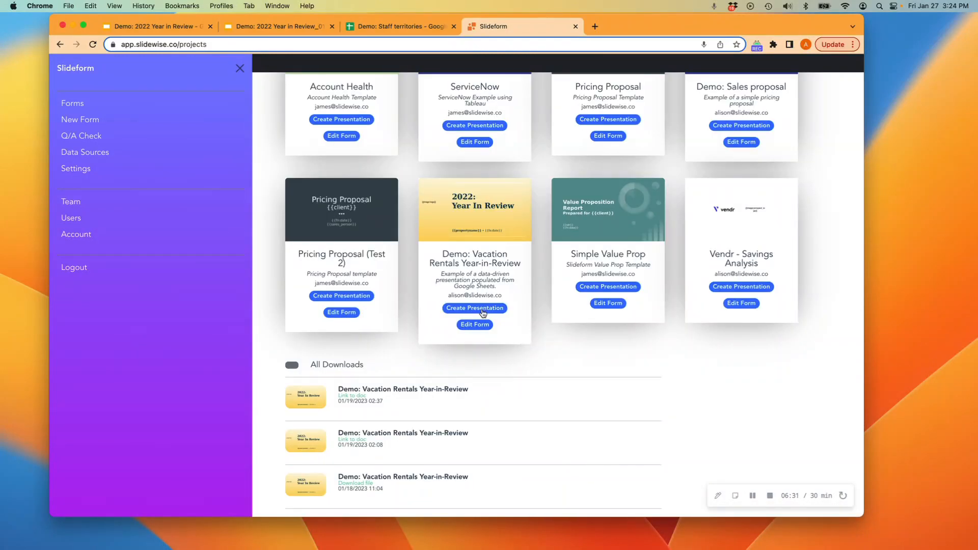
Create a presentation from Demo: Vacation Rentals Year-in-Review with Havertys Family Getaway as the propertyname, and proceed to the generated slides.
{"action": "left_click", "coordinate": [481, 308]}
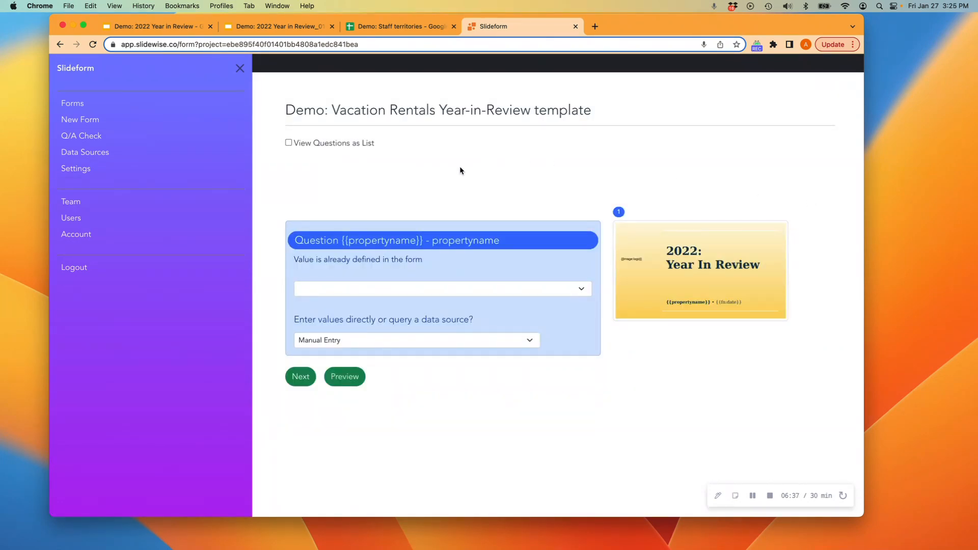
{"action": "left_click", "coordinate": [397, 289]}
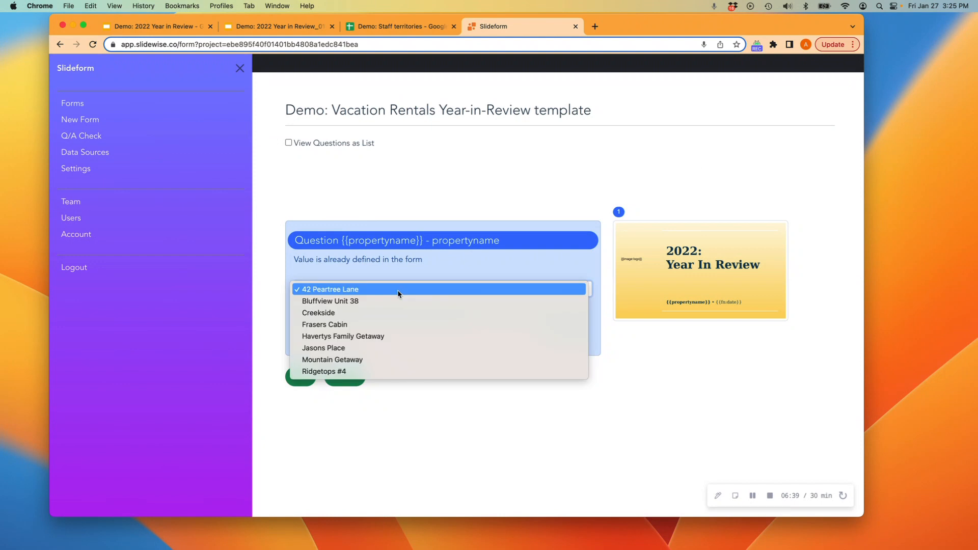
{"action": "left_click", "coordinate": [346, 337]}
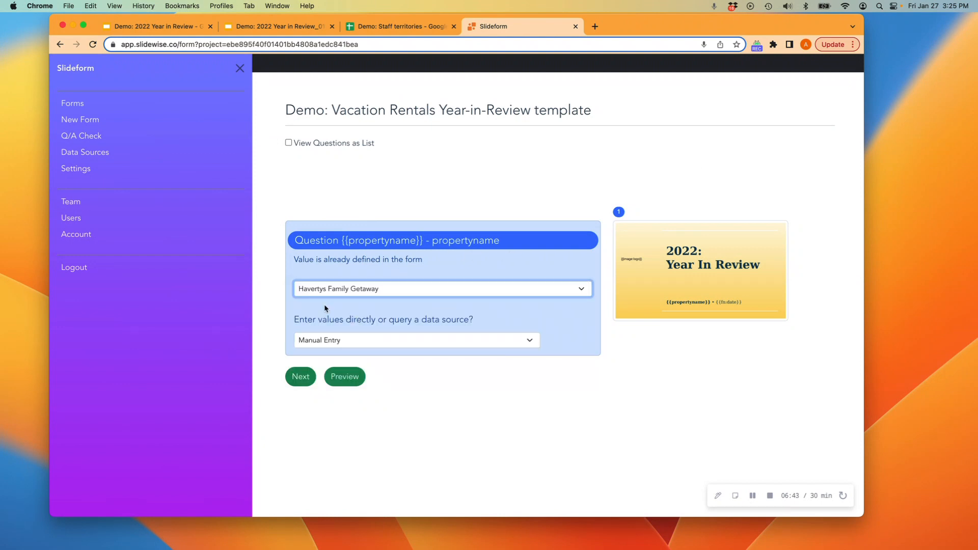
{"action": "left_click", "coordinate": [303, 377]}
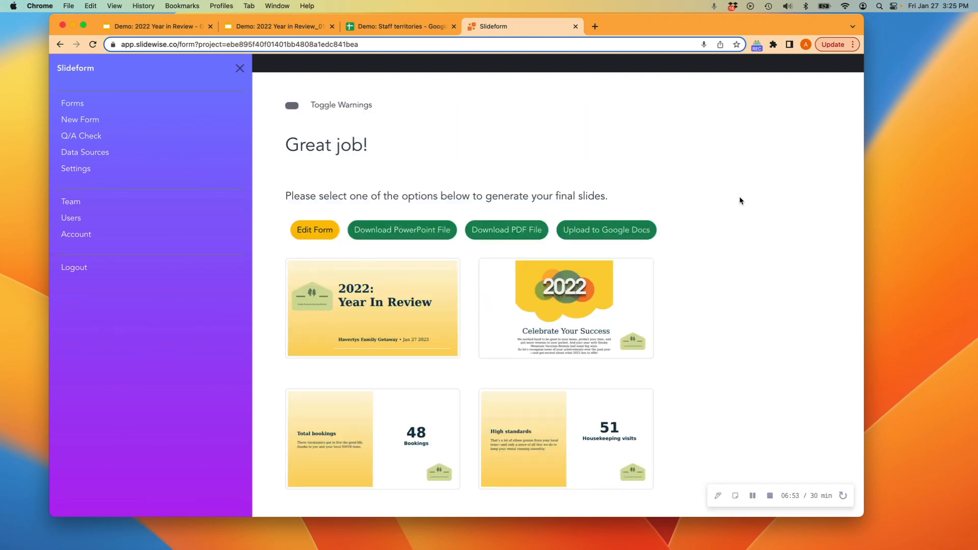
Review the generated slide previews, checking the logo, the property figures and the local contact photo and details on the closing slide.
{"action": "scroll", "coordinate": [767, 254], "scroll_direction": "down", "scroll_amount": 3}
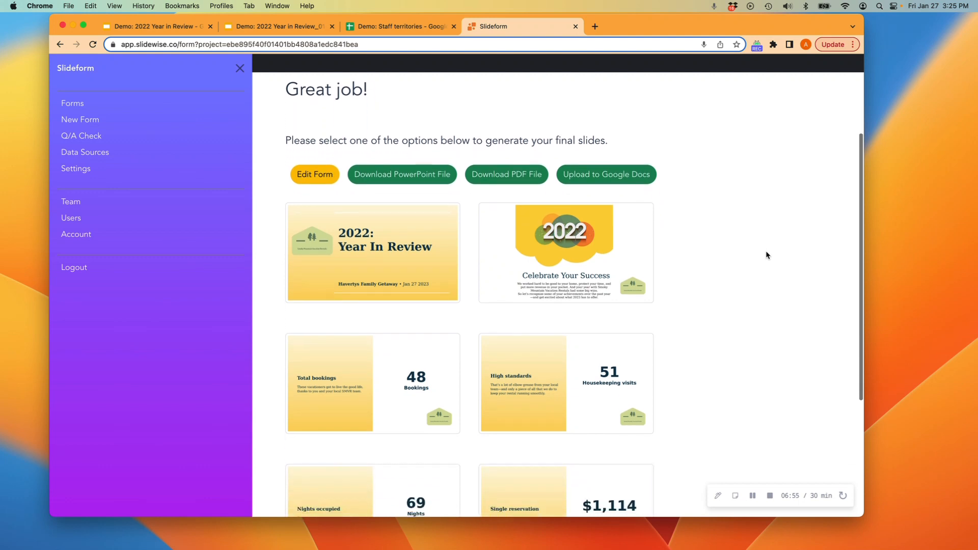
{"action": "scroll", "coordinate": [767, 255], "scroll_direction": "down", "scroll_amount": 1}
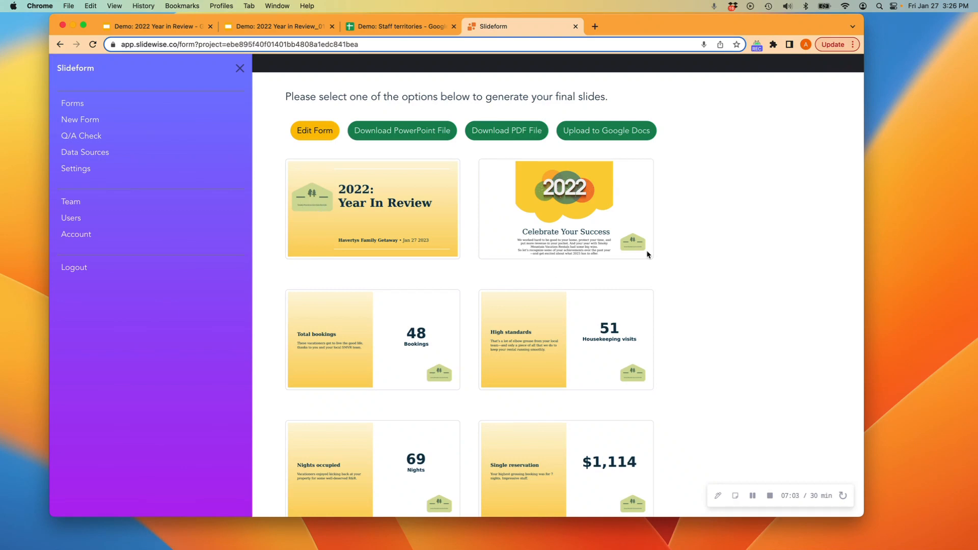
{"action": "scroll", "coordinate": [699, 364], "scroll_direction": "down", "scroll_amount": 5}
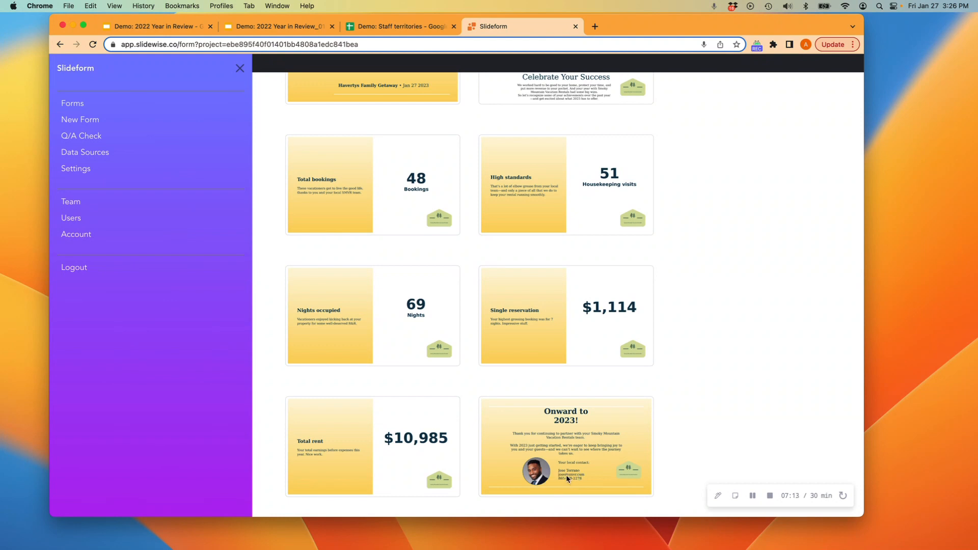
{"action": "scroll", "coordinate": [566, 423], "scroll_direction": "up", "scroll_amount": 2}
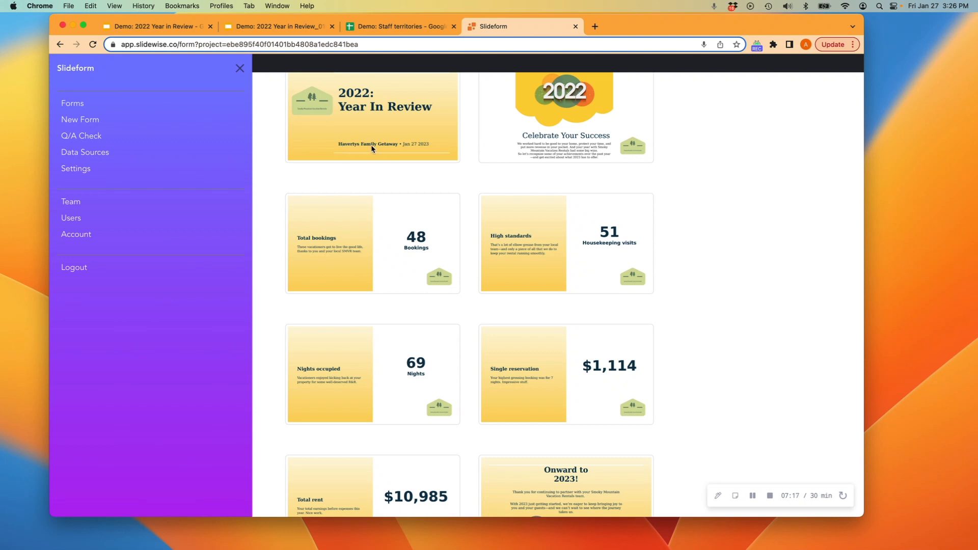
{"action": "scroll", "coordinate": [389, 147], "scroll_direction": "down", "scroll_amount": 2}
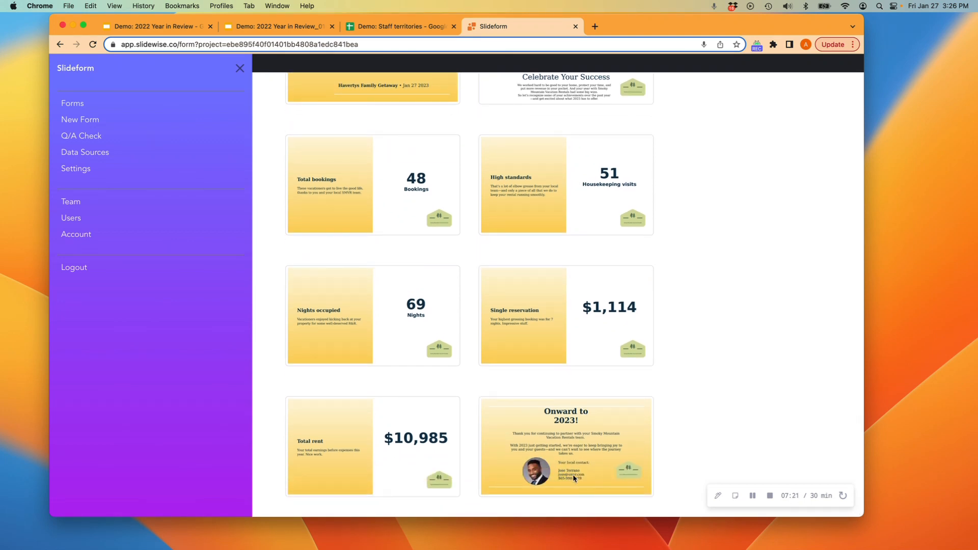
In the Demo: Staff territories sheet, check the Havertys Family Getaway row and preview its linked local_contact_photo.
{"action": "left_click", "coordinate": [390, 26]}
{"action": "left_click", "coordinate": [64, 168]}
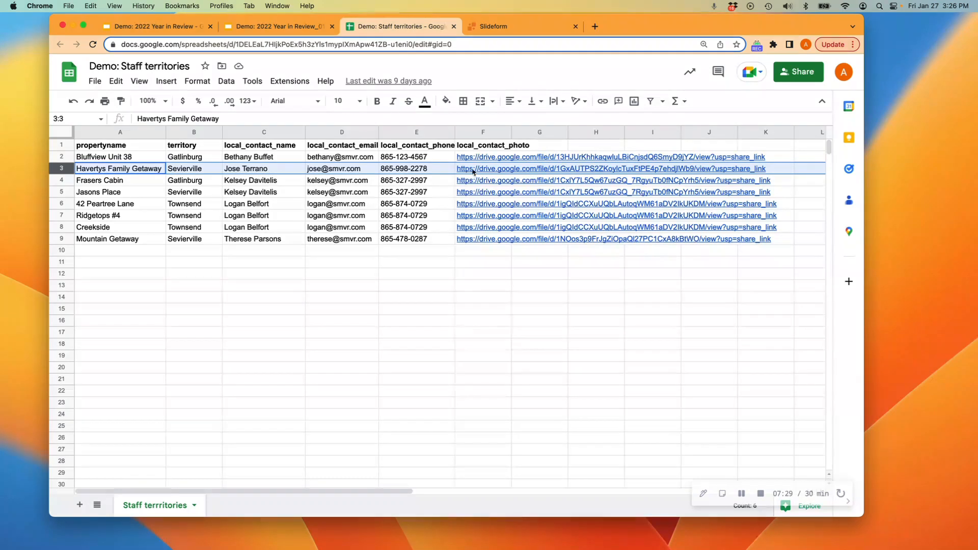
{"action": "mouse_move", "coordinate": [481, 171]}
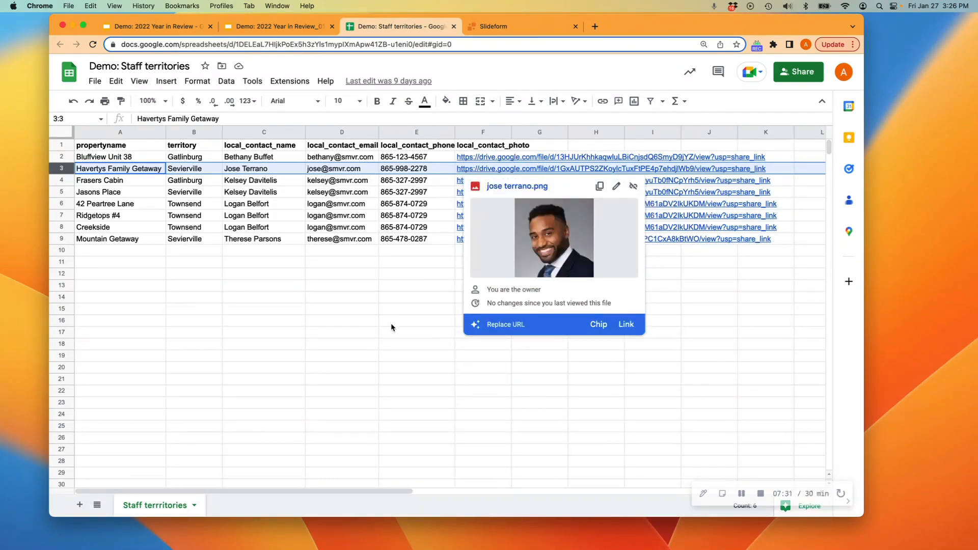
{"action": "left_click", "coordinate": [423, 310]}
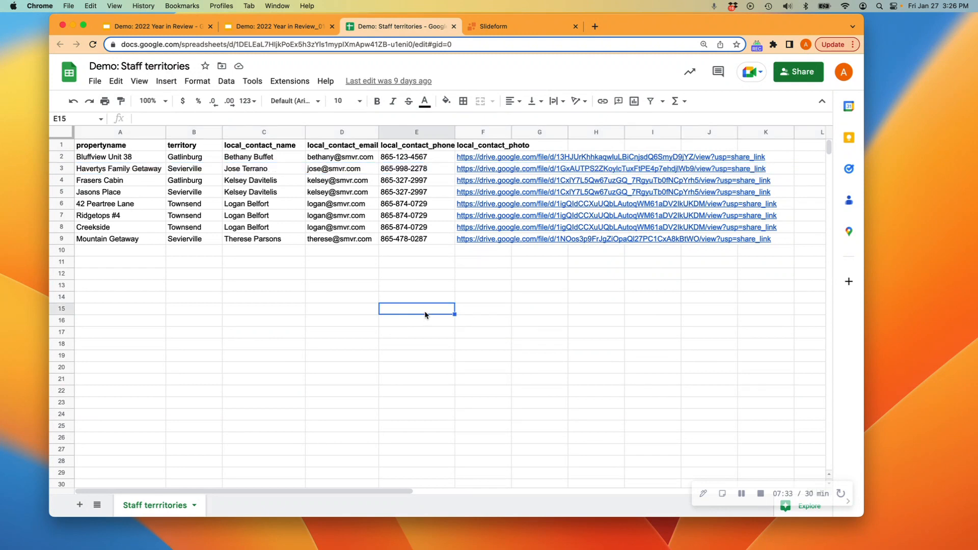
Back in Slideform, upload the generated presentation to Google Docs and go to the All Downloads list.
{"action": "left_click", "coordinate": [512, 26]}
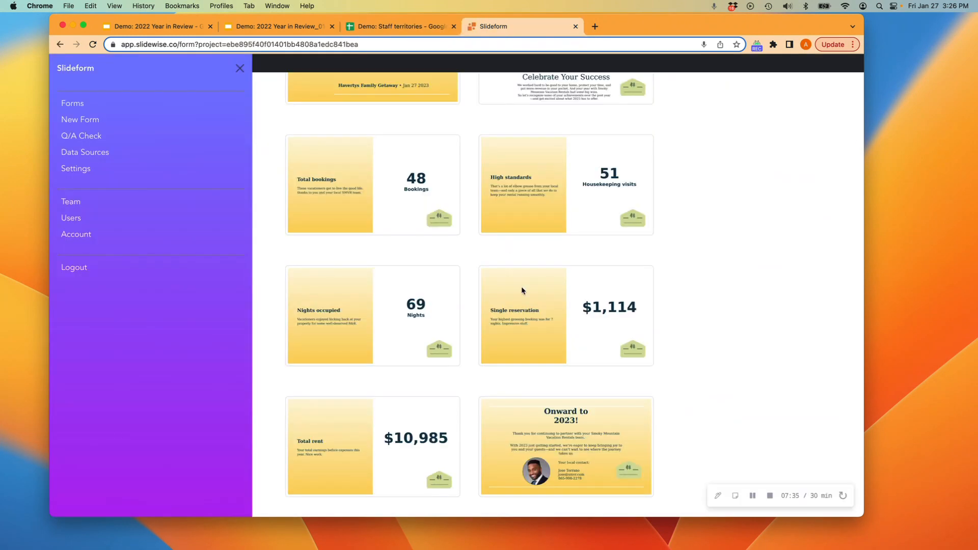
{"action": "scroll", "coordinate": [685, 296], "scroll_direction": "up", "scroll_amount": 10}
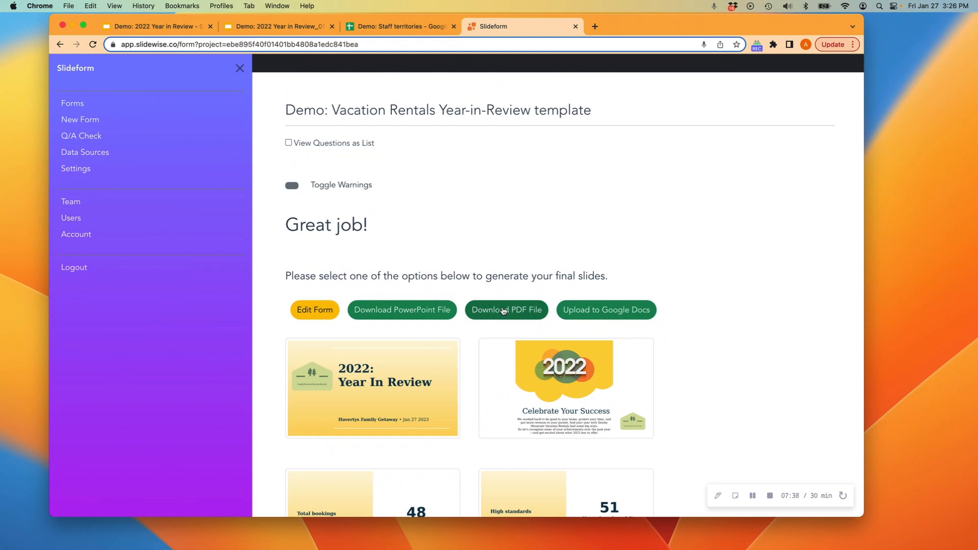
{"action": "left_click", "coordinate": [611, 312]}
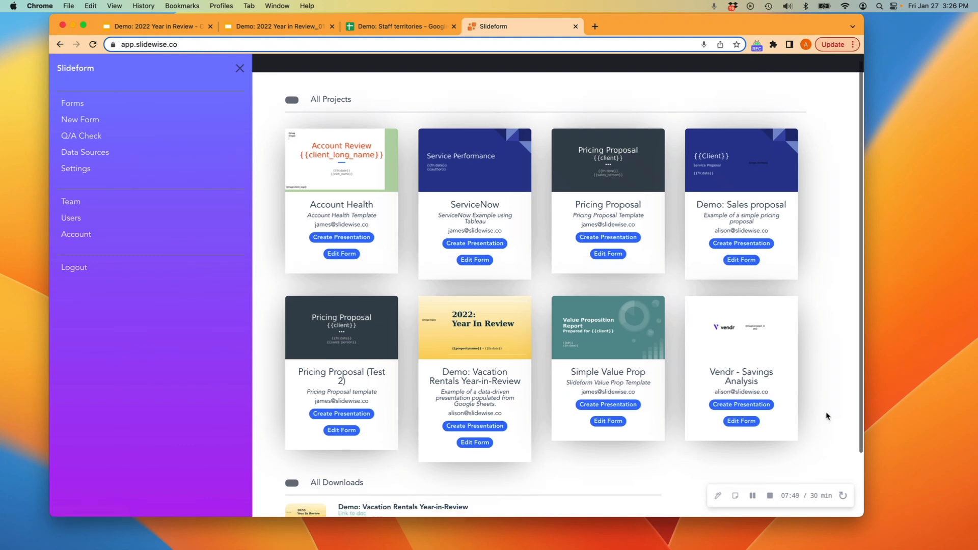
{"action": "scroll", "coordinate": [825, 415], "scroll_direction": "down", "scroll_amount": 3}
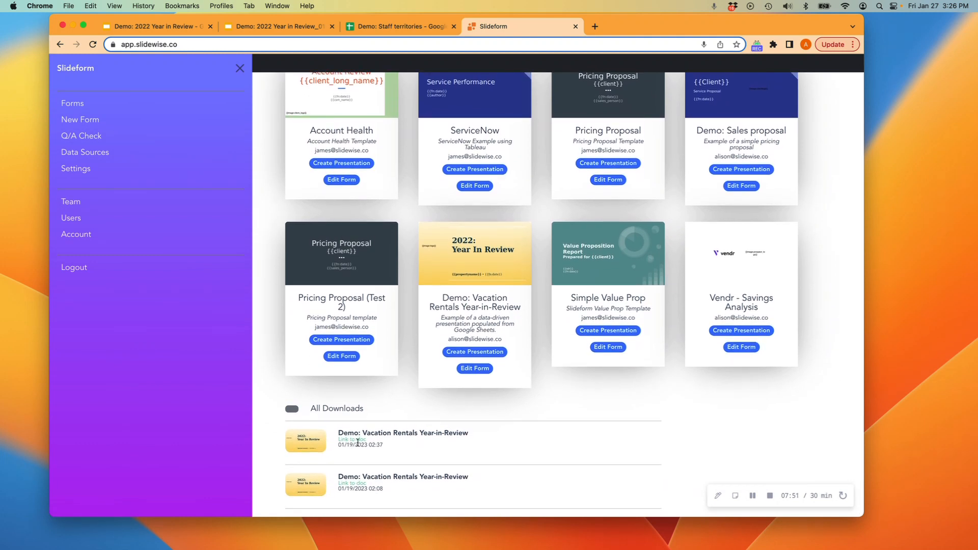